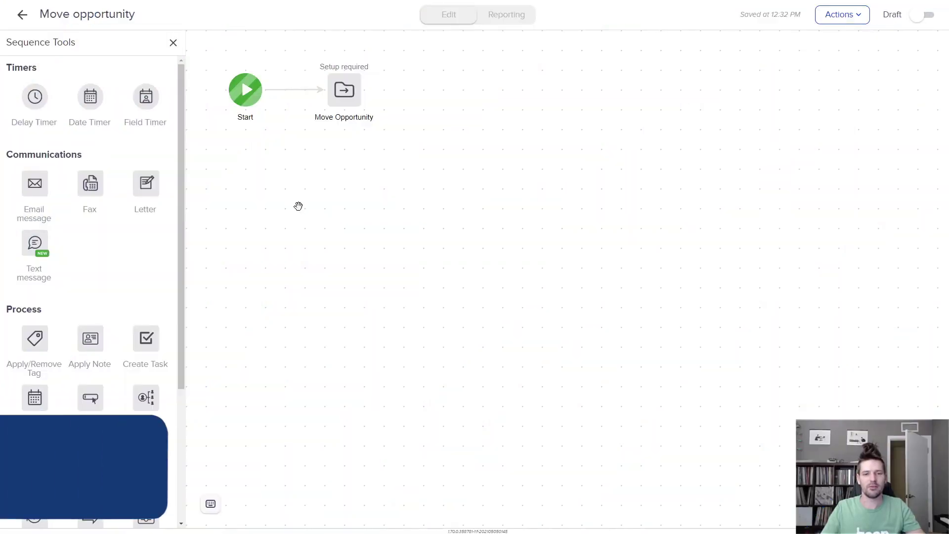
# - Set Move Opportunity to move the most recent opportunity to Closing, including Won/Lost ones, and save
pyautogui.moveTo(344, 92)
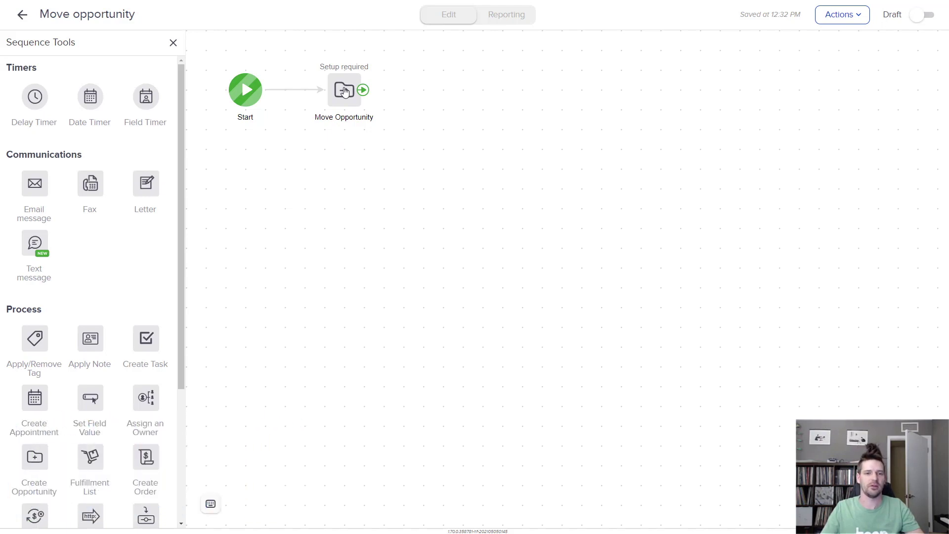
pyautogui.click(345, 91)
pyautogui.click(490, 270)
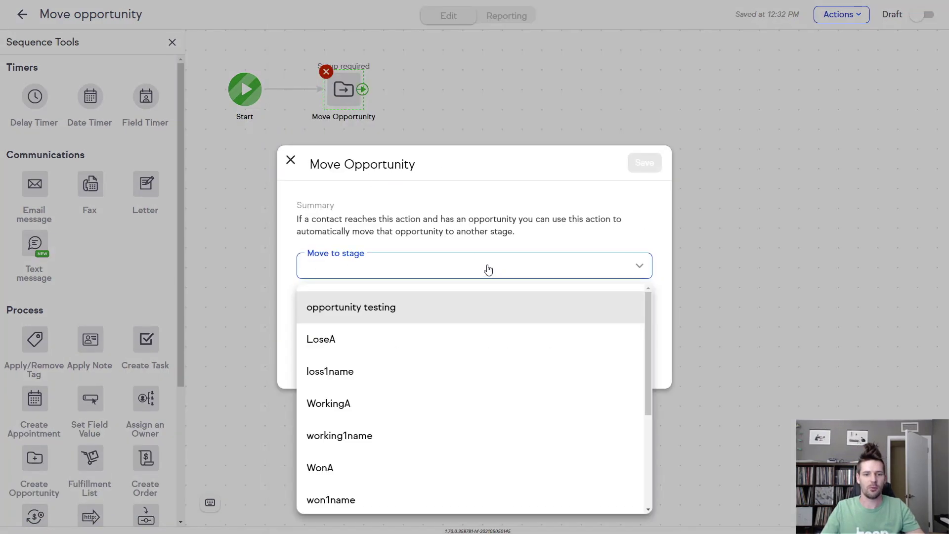
pyautogui.scroll(-2, 447, 361)
pyautogui.scroll(-2, 443, 366)
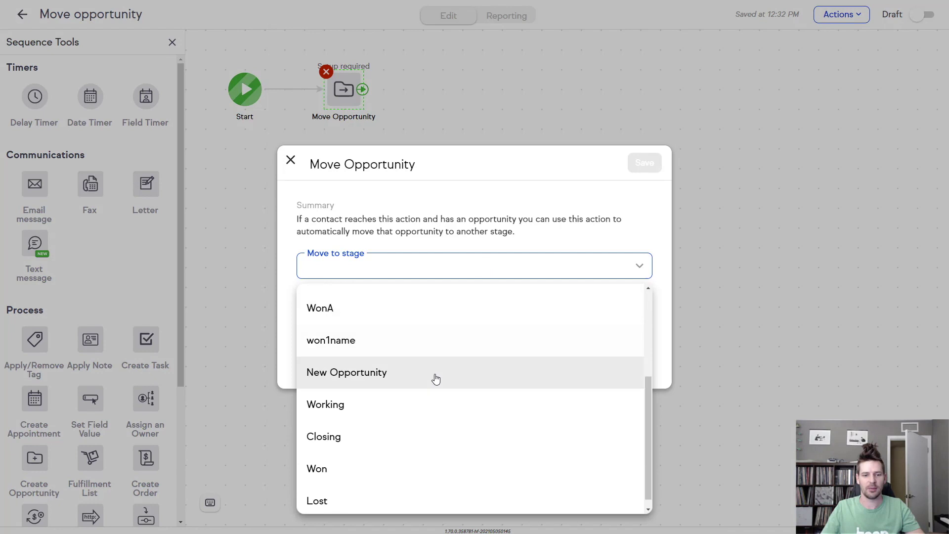
pyautogui.click(377, 434)
pyautogui.click(417, 303)
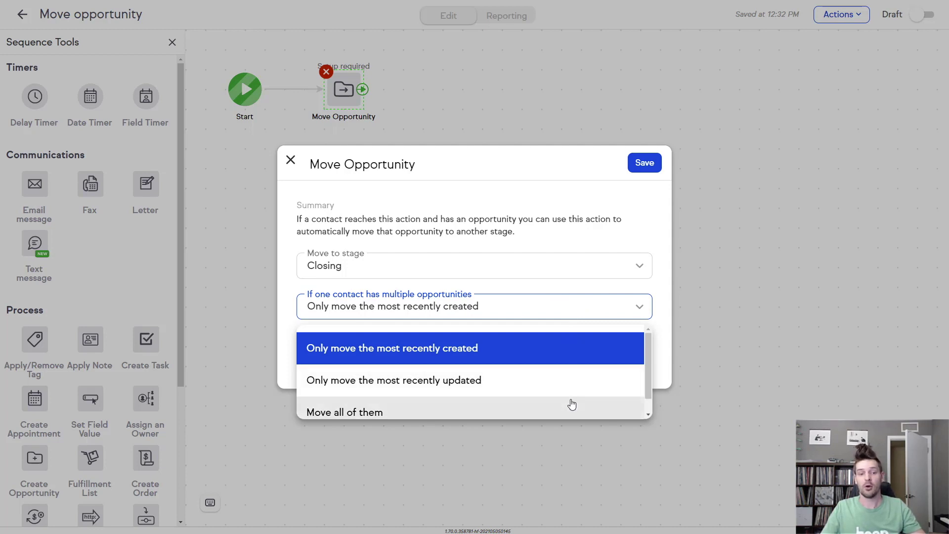
pyautogui.click(566, 340)
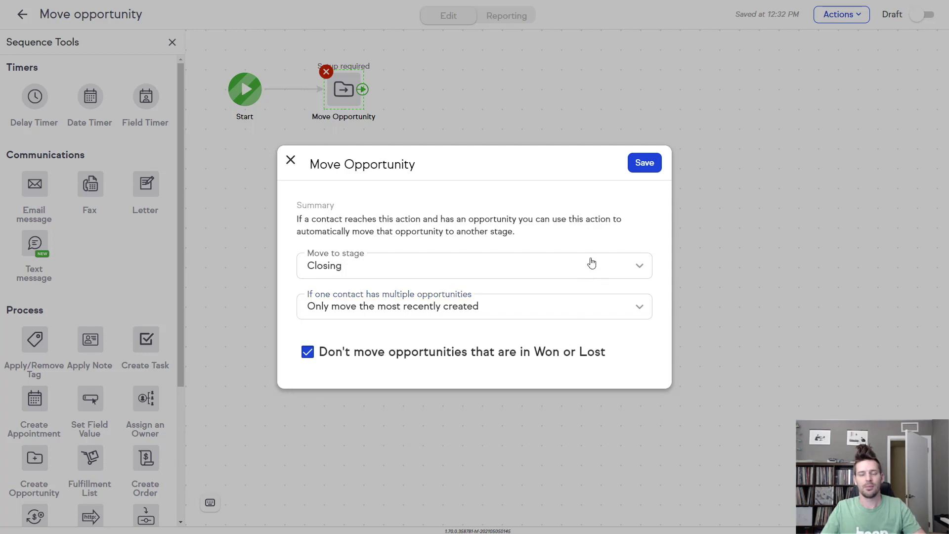
pyautogui.click(403, 357)
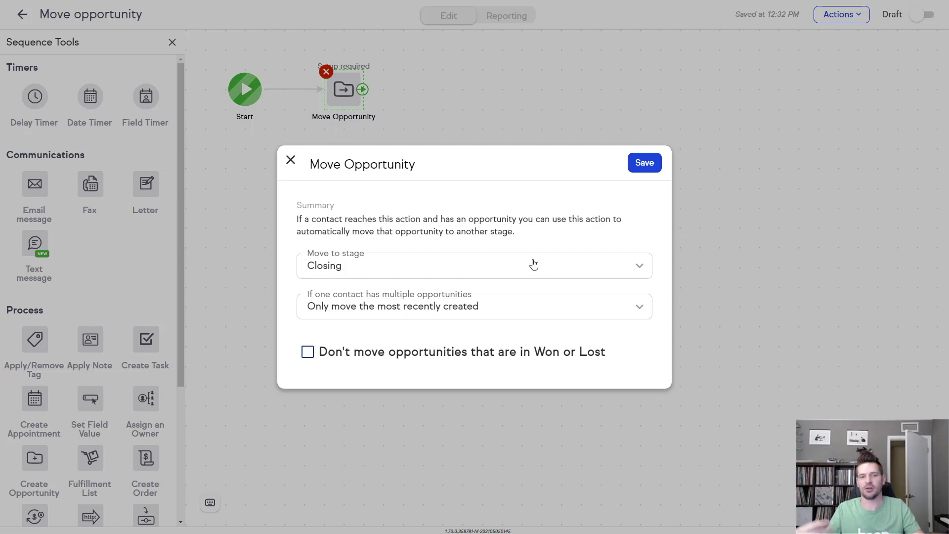
pyautogui.click(645, 164)
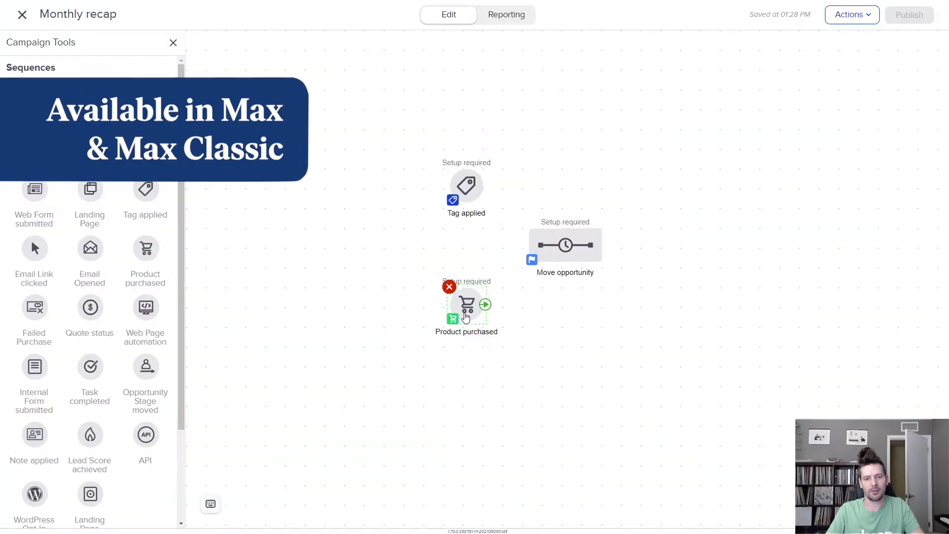
# - In the Product purchased goal, add the Ptest, StageTEST and testorder order forms
pyautogui.doubleClick(469, 309)
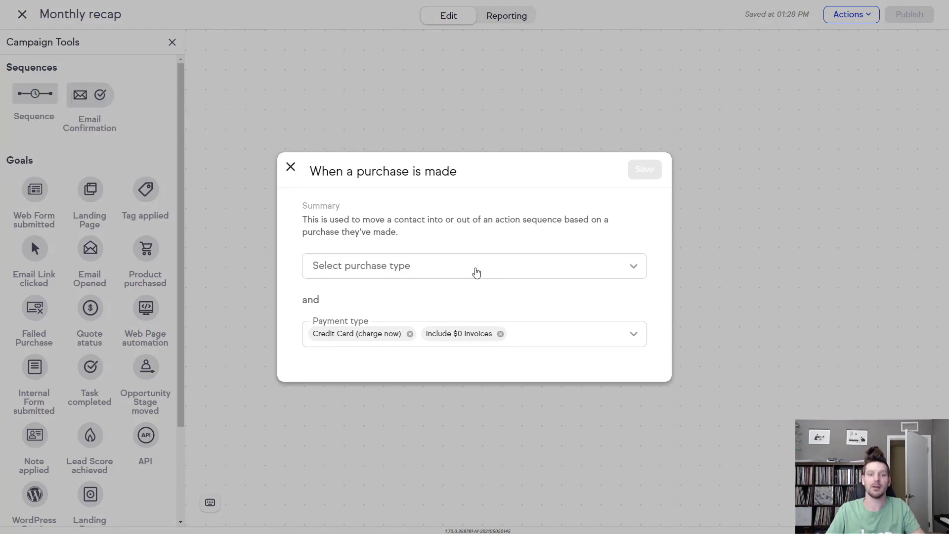
pyautogui.click(476, 272)
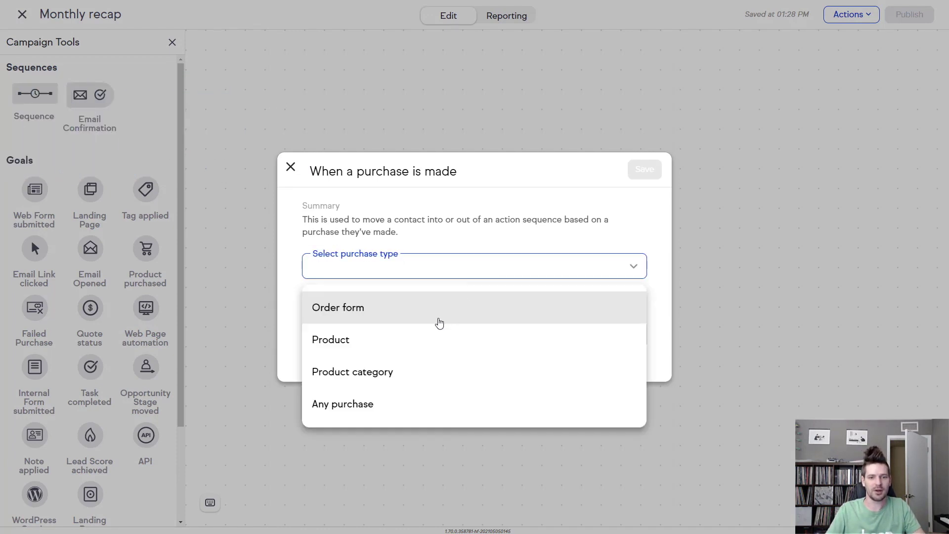
pyautogui.click(411, 317)
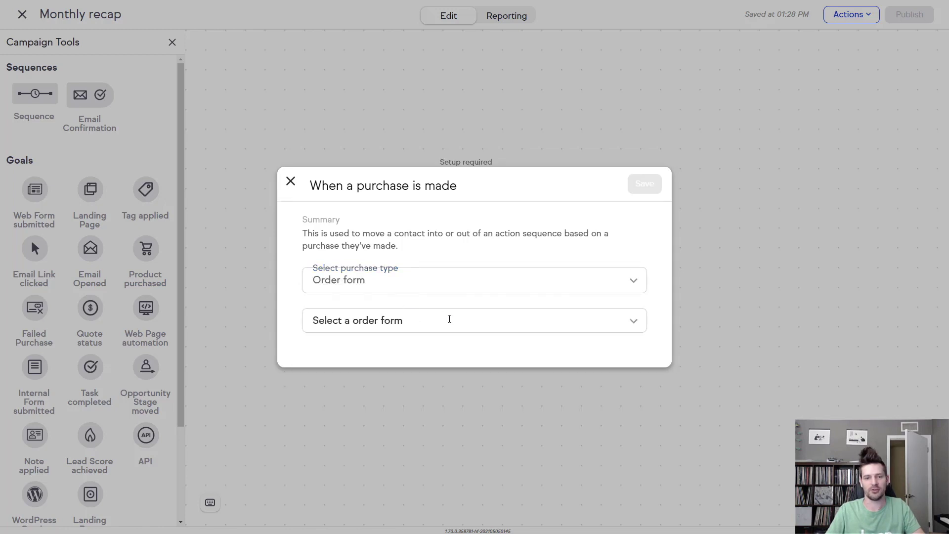
pyautogui.click(449, 319)
pyautogui.scroll(-5, 498, 372)
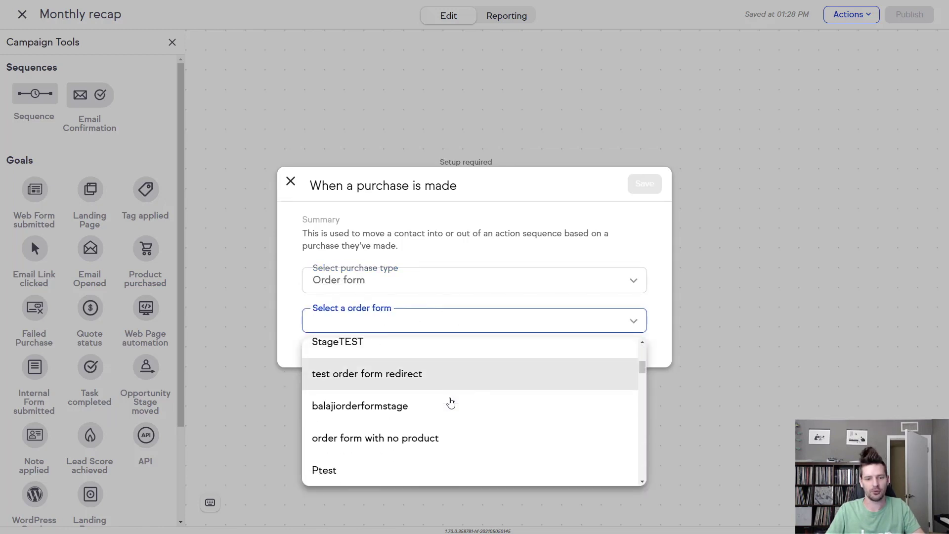
pyautogui.click(416, 449)
pyautogui.scroll(1, 437, 399)
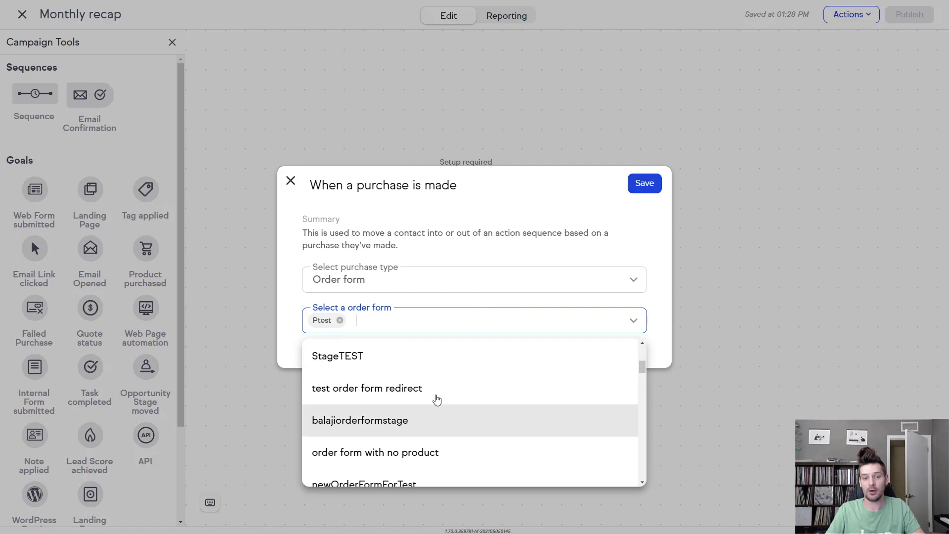
pyautogui.scroll(1, 437, 400)
pyautogui.click(431, 374)
pyautogui.scroll(2, 445, 376)
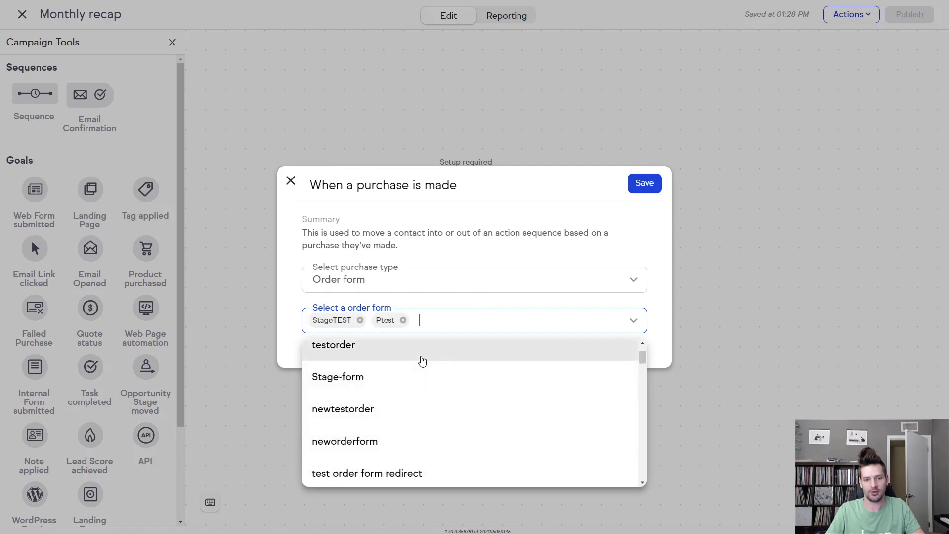
pyautogui.click(422, 361)
pyautogui.click(607, 262)
# - Switch the purchase type to Product, add APro, Bluetooth Headphones (any option) and A-Test-2, and save
pyautogui.click(632, 282)
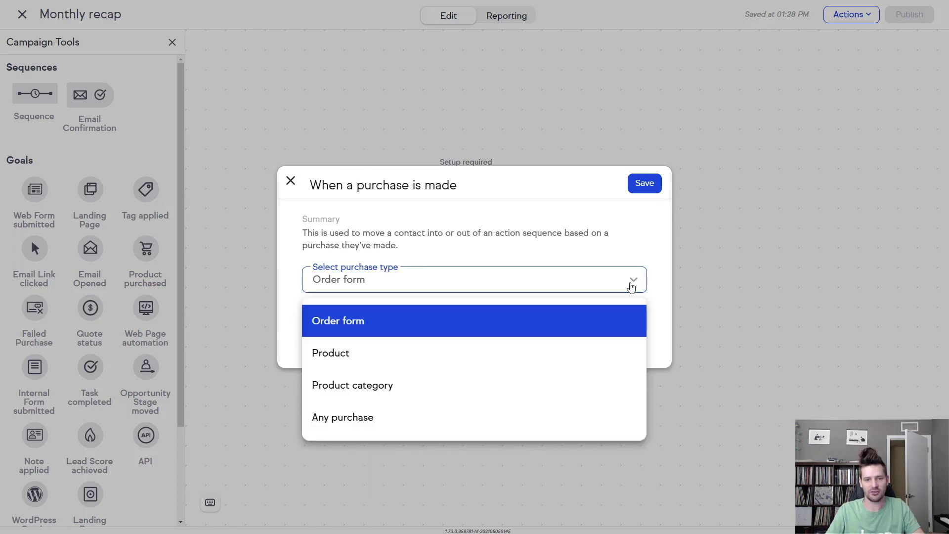
pyautogui.click(577, 362)
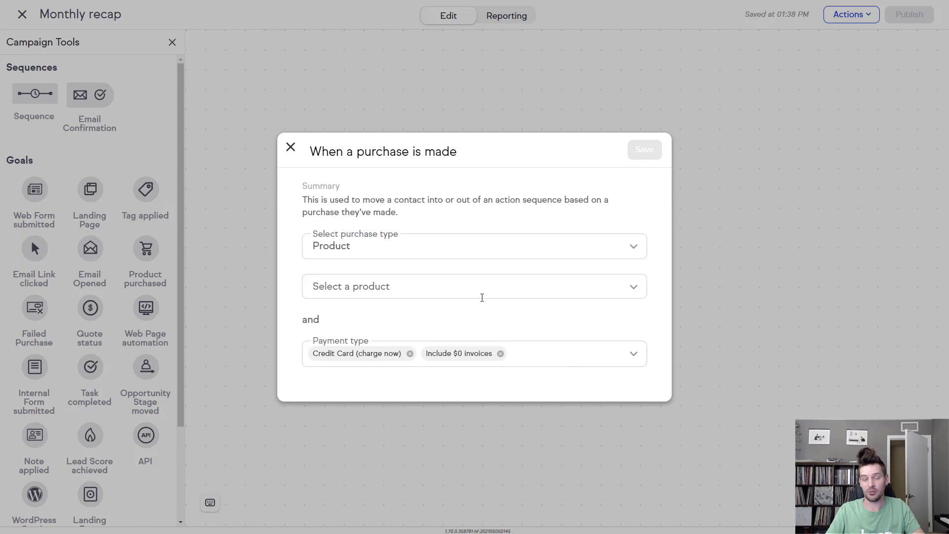
pyautogui.click(469, 296)
pyautogui.scroll(-5, 395, 375)
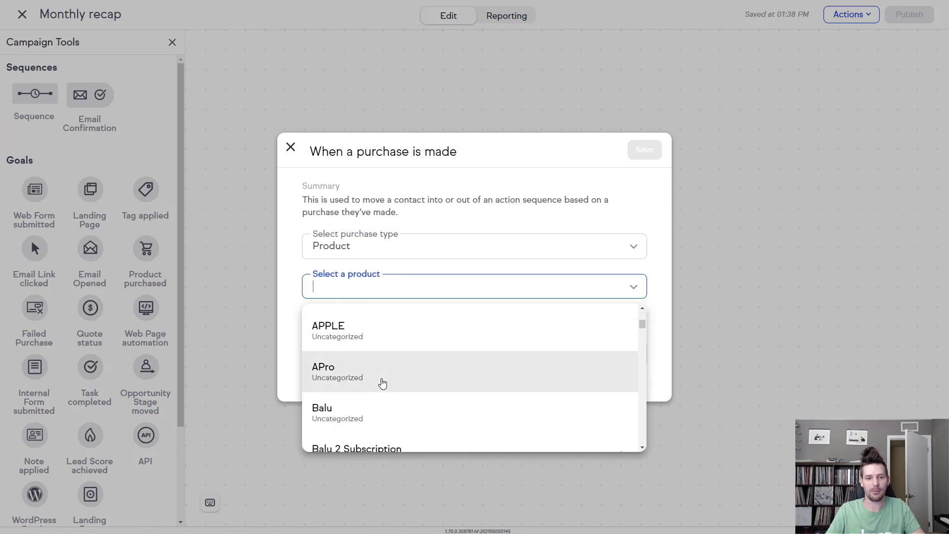
pyautogui.click(381, 381)
pyautogui.click(376, 280)
pyautogui.scroll(-3, 394, 368)
pyautogui.click(394, 364)
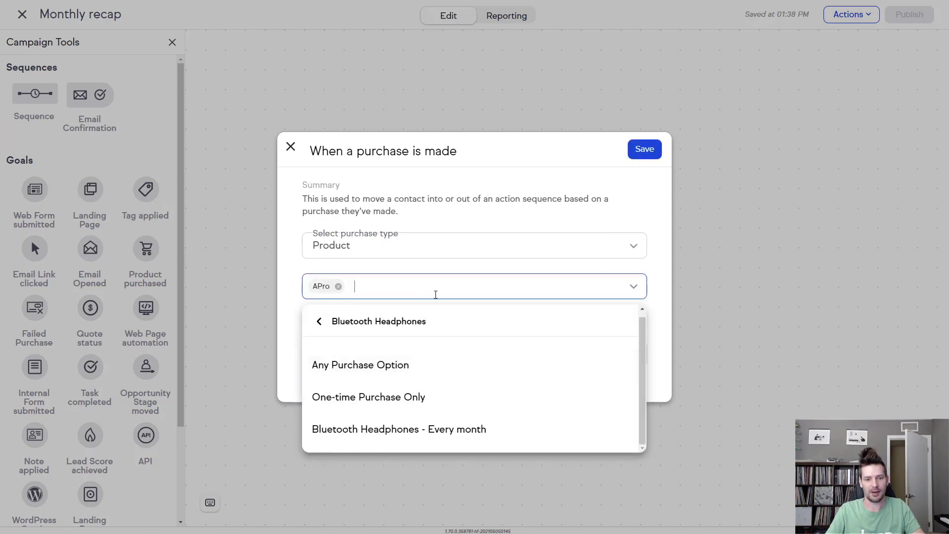
pyautogui.click(416, 366)
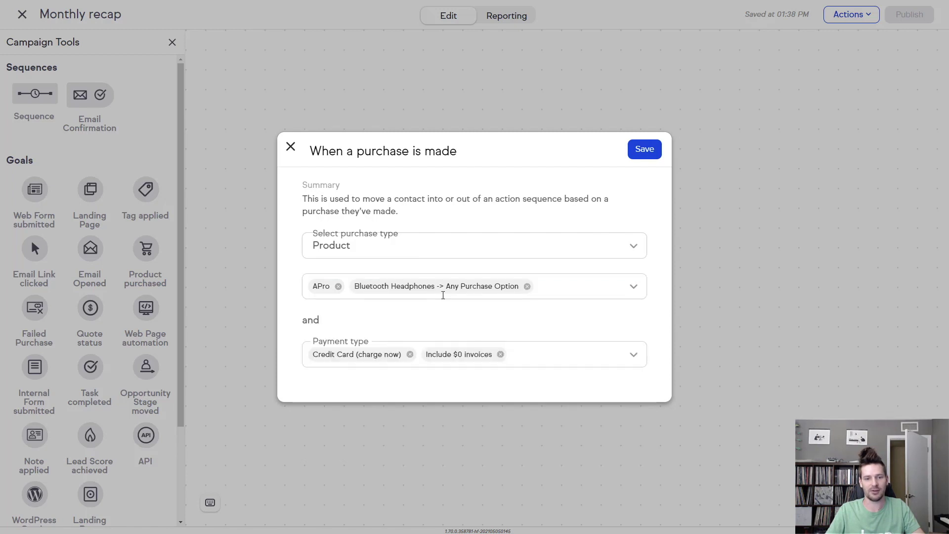
pyautogui.click(559, 288)
pyautogui.scroll(-3, 437, 391)
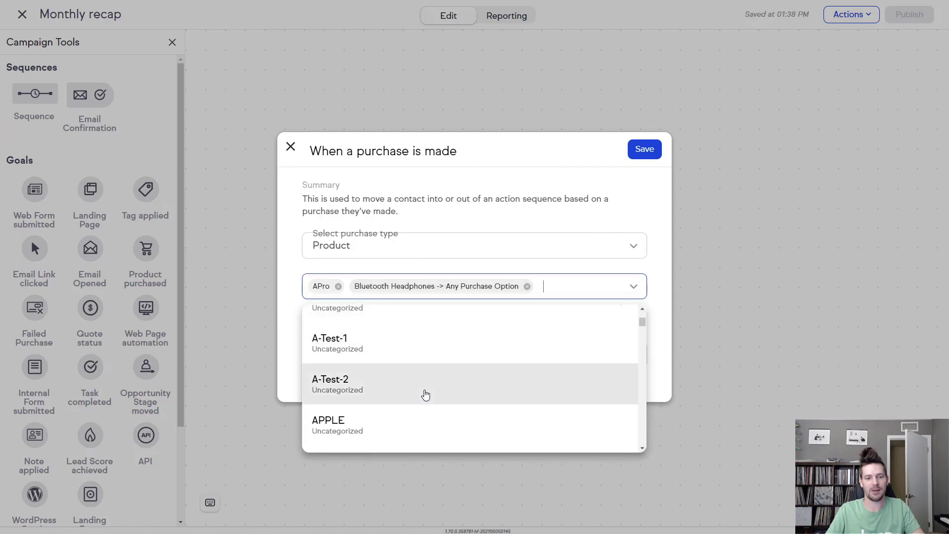
pyautogui.click(425, 392)
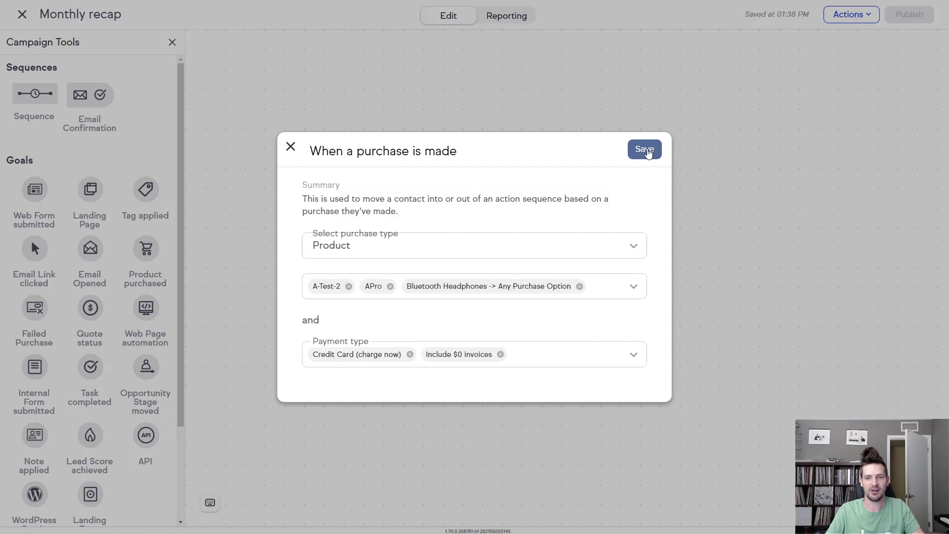
pyautogui.click(644, 149)
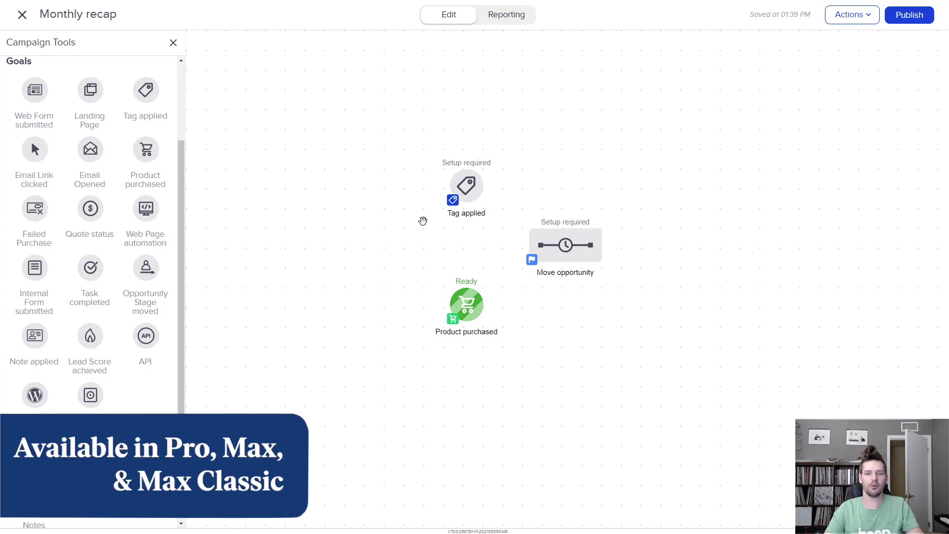
# - Add New Customer and Interest - Email Series tags to the Tag applied goal, requiring all to be applied
pyautogui.click(460, 194)
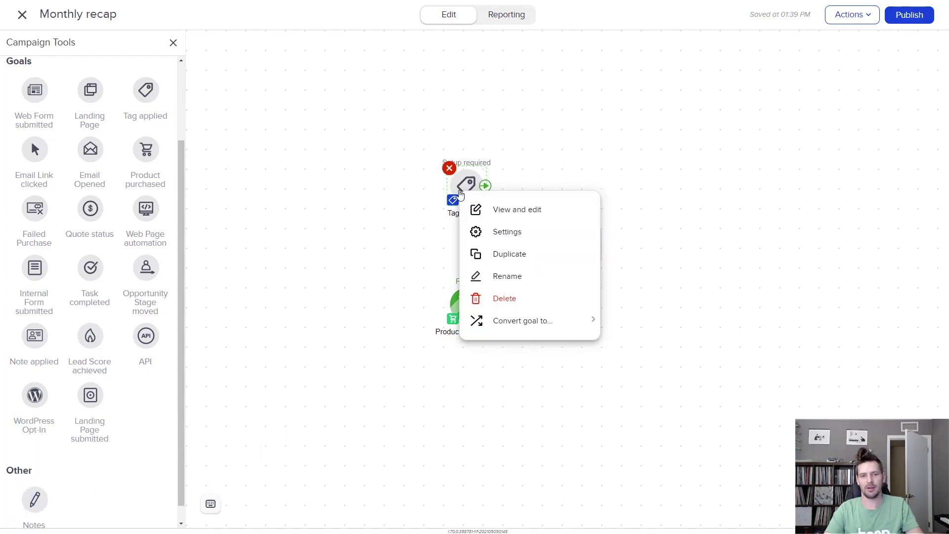
pyautogui.click(504, 208)
pyautogui.click(385, 244)
pyautogui.write('new')
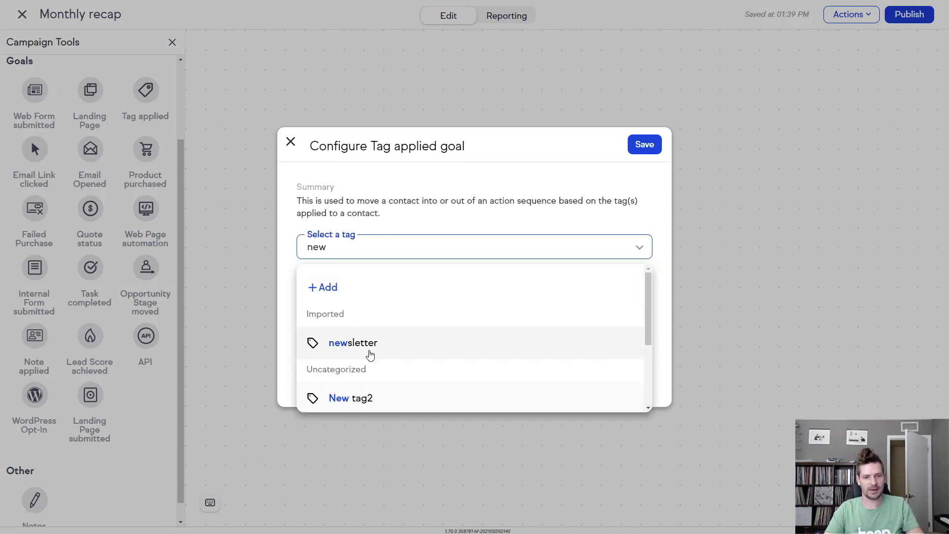
pyautogui.scroll(-1, 365, 405)
pyautogui.click(365, 405)
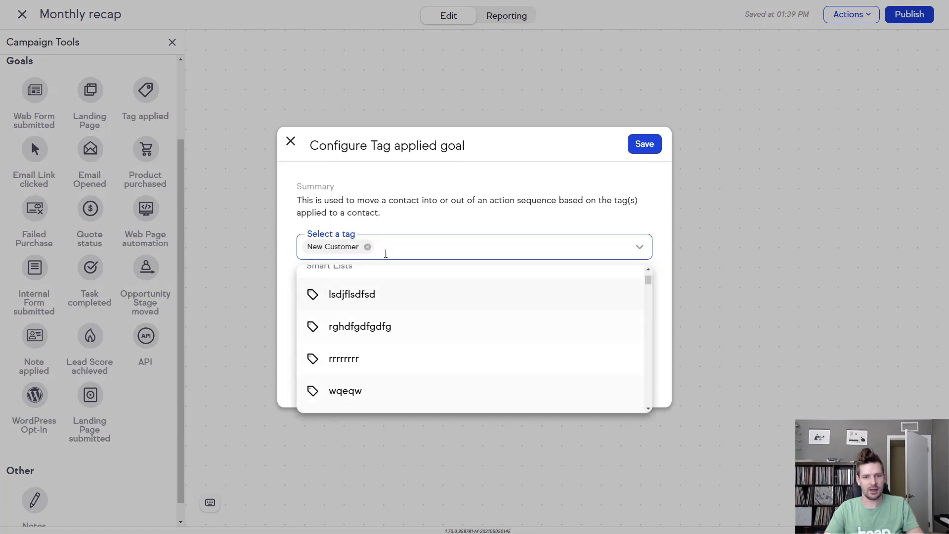
pyautogui.write('inter')
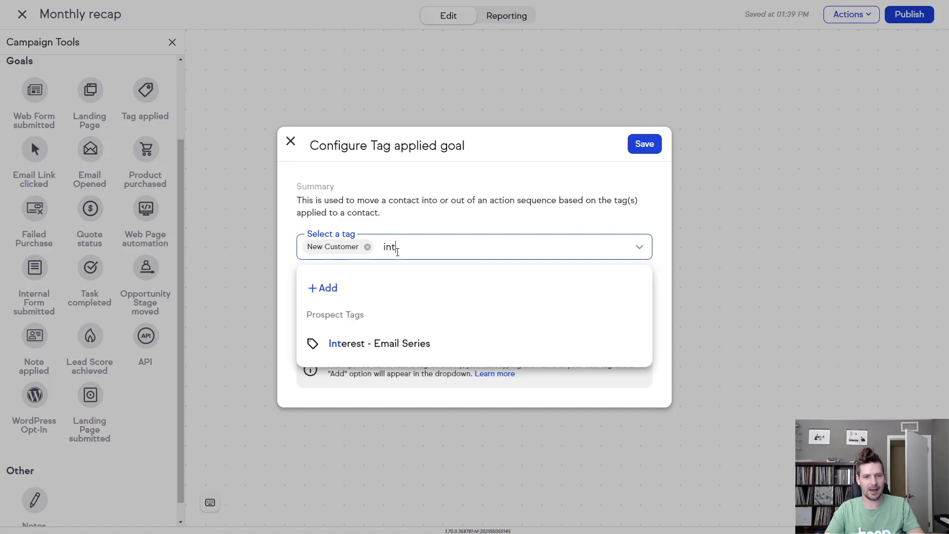
pyautogui.click(393, 342)
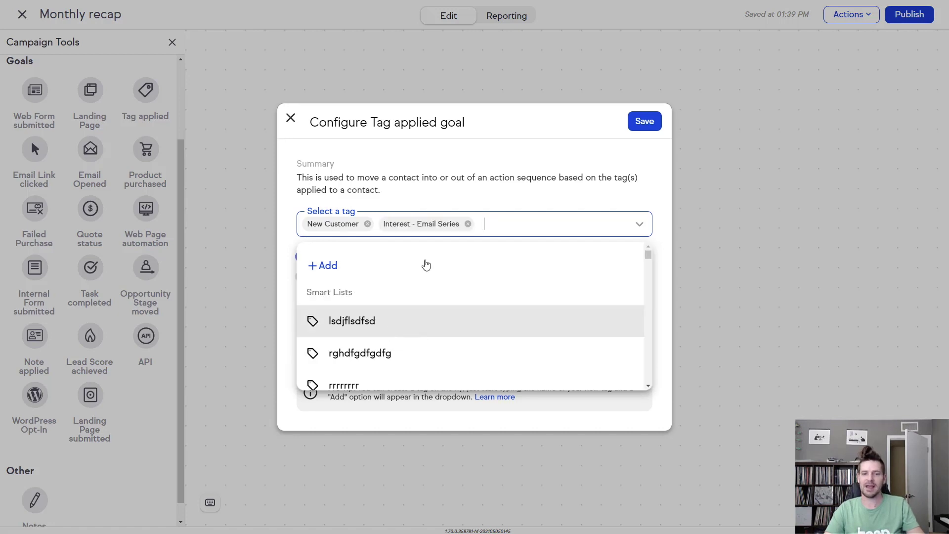
pyautogui.click(474, 189)
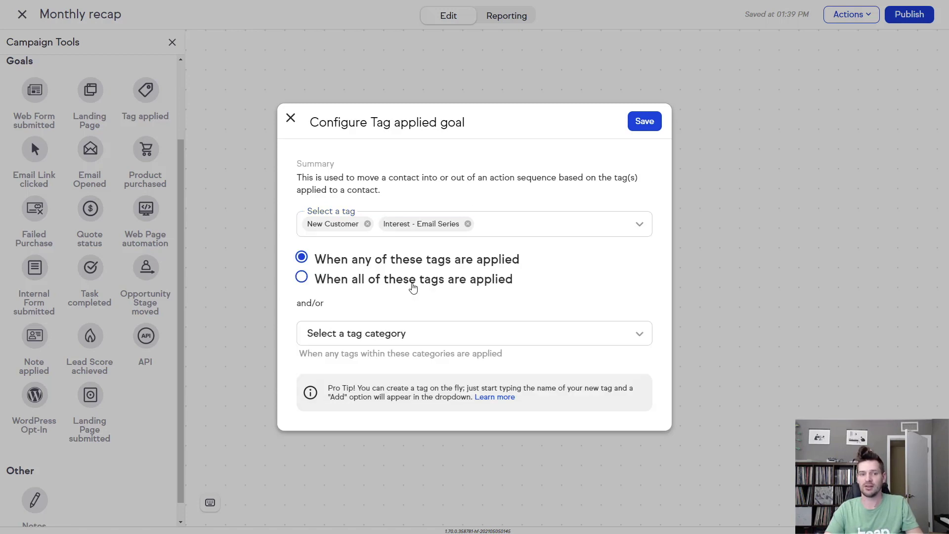
pyautogui.click(413, 288)
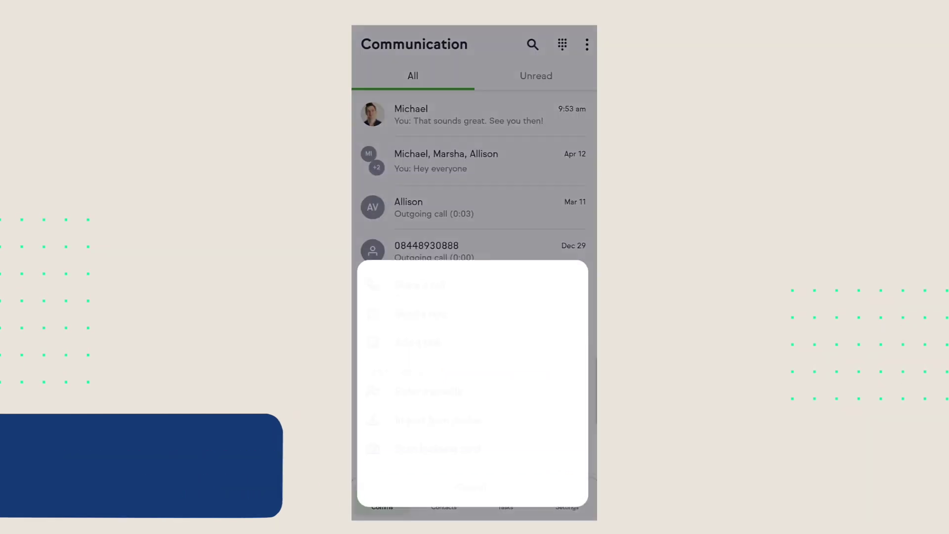
# - Start a new text message and add three contacts as recipients
pyautogui.click(425, 317)
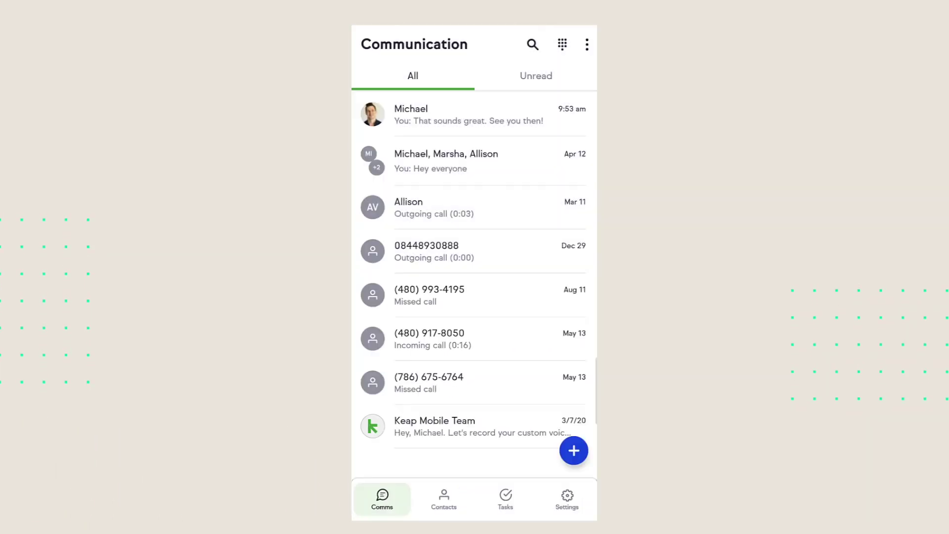
pyautogui.write('Mi')
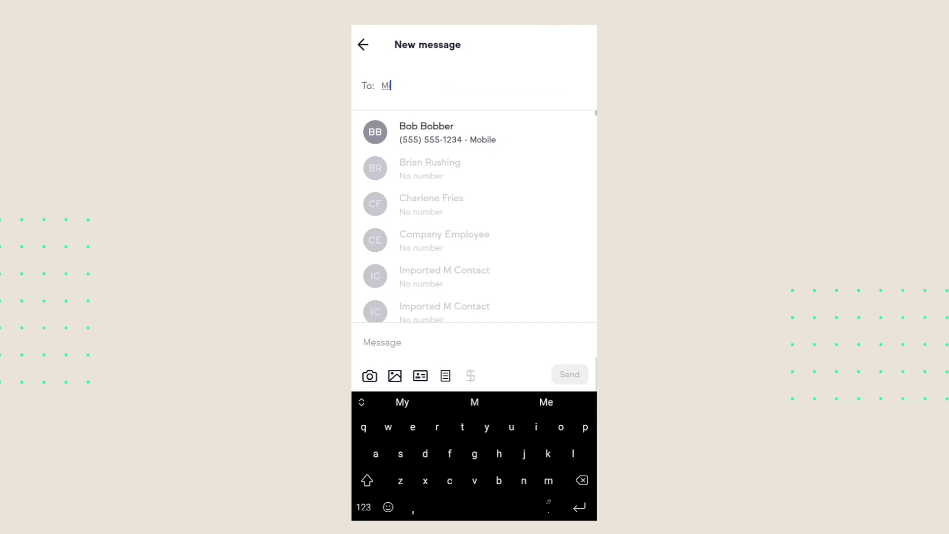
pyautogui.click(445, 132)
pyautogui.write('Al')
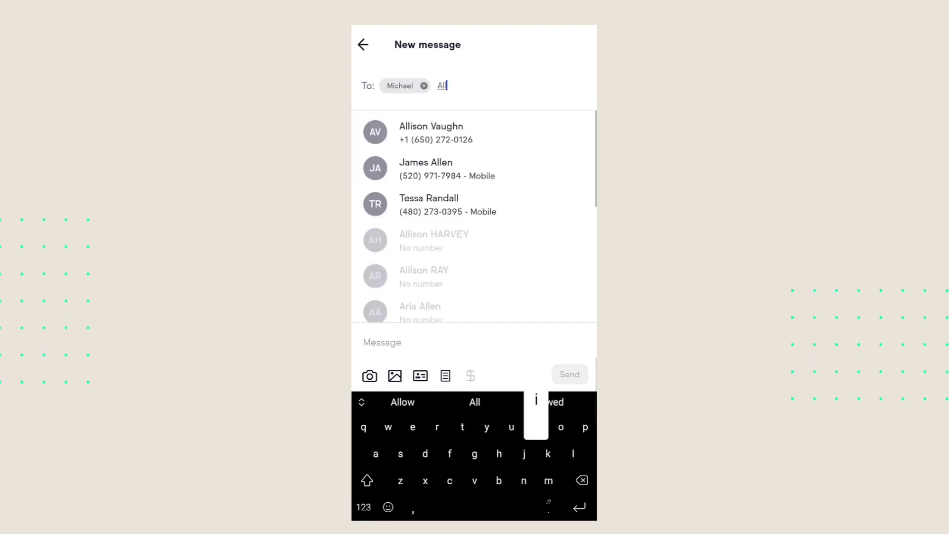
pyautogui.write('l')
pyautogui.click(445, 132)
pyautogui.write('Marsh')
pyautogui.click(445, 132)
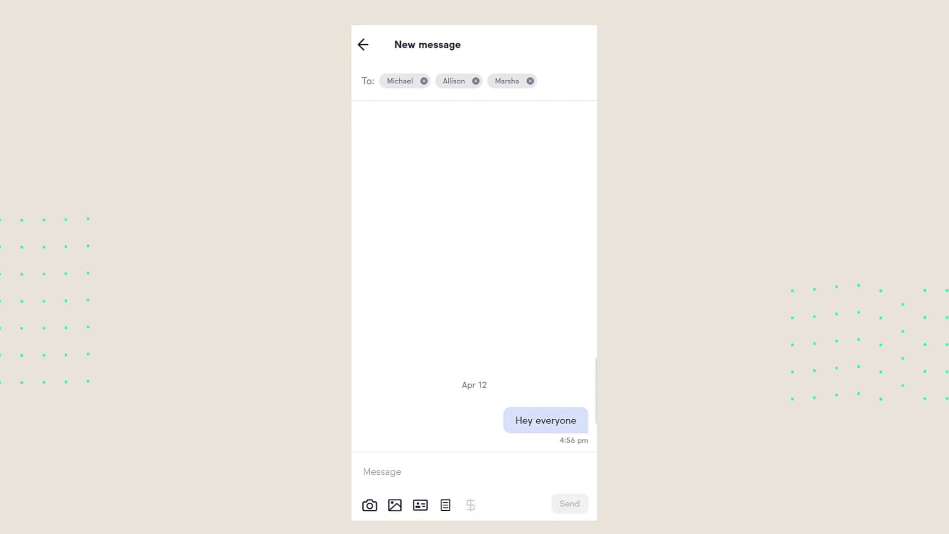
# - Send the group message 'Can we meet next Monday?'
pyautogui.click(382, 471)
pyautogui.write('c')
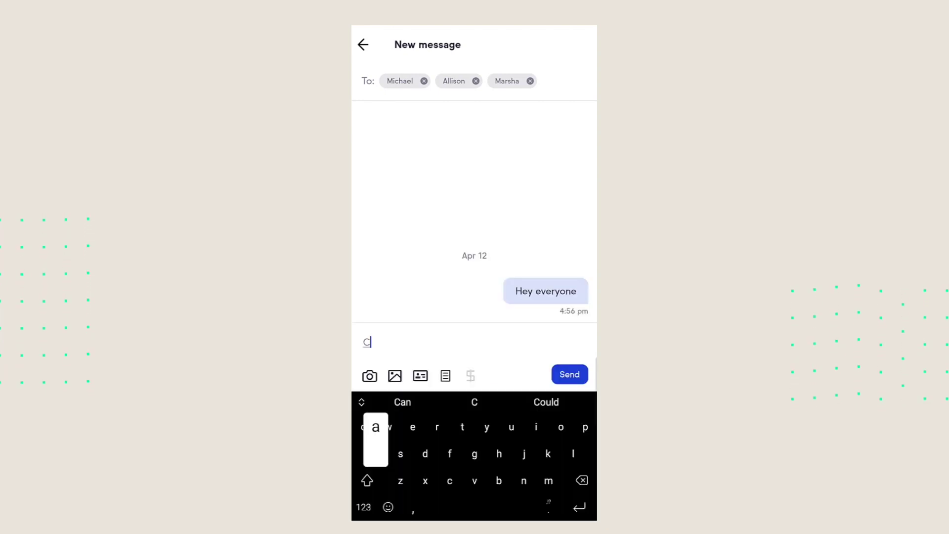
pyautogui.write('an we meet next mo')
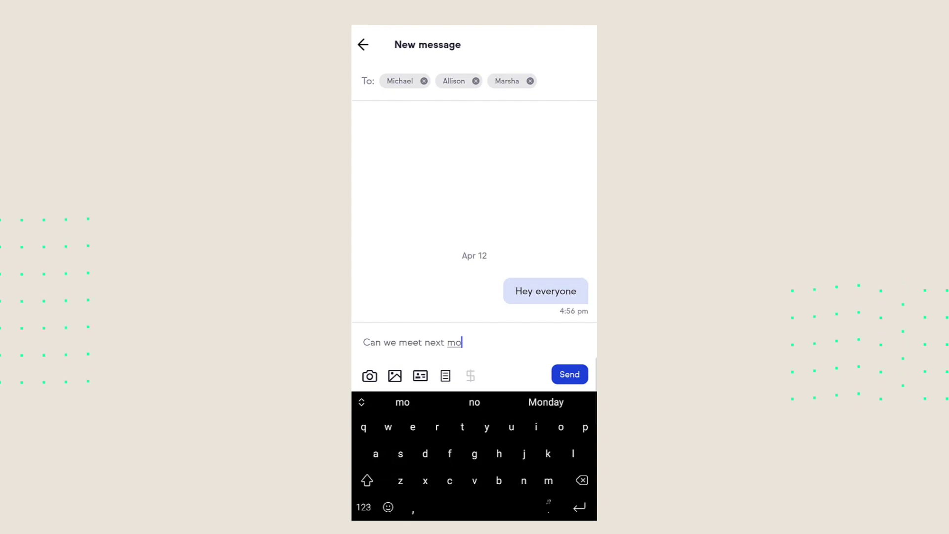
pyautogui.write('nday?')
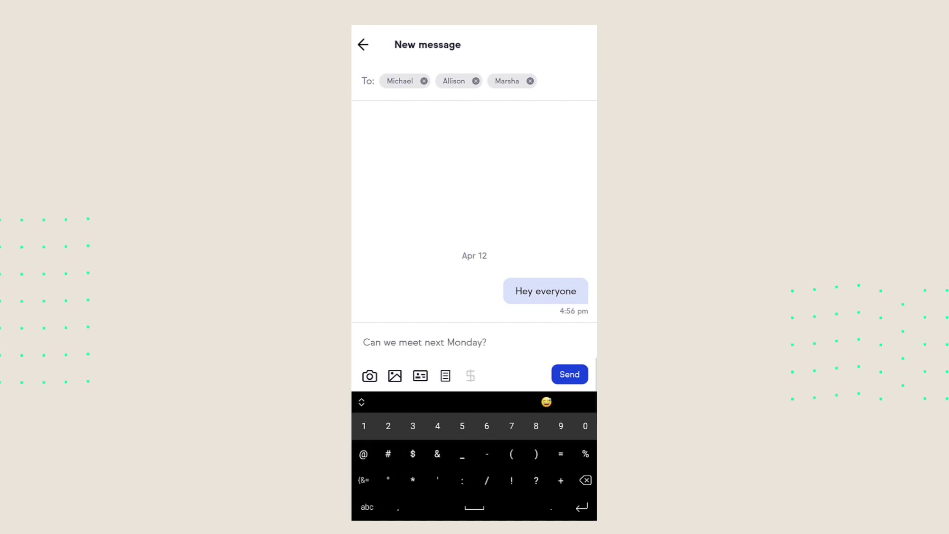
pyautogui.press('Return')
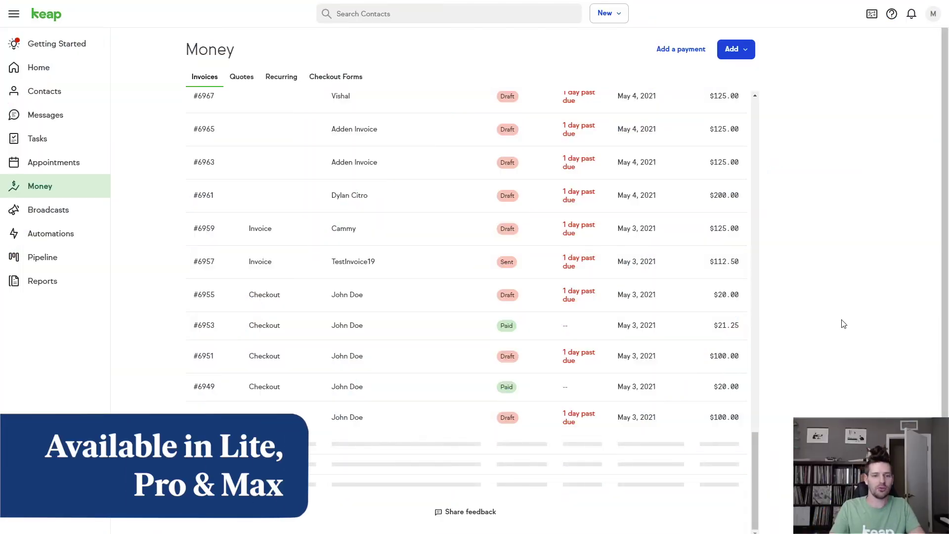
pyautogui.click(474, 323)
pyautogui.scroll(-4, 167, 168)
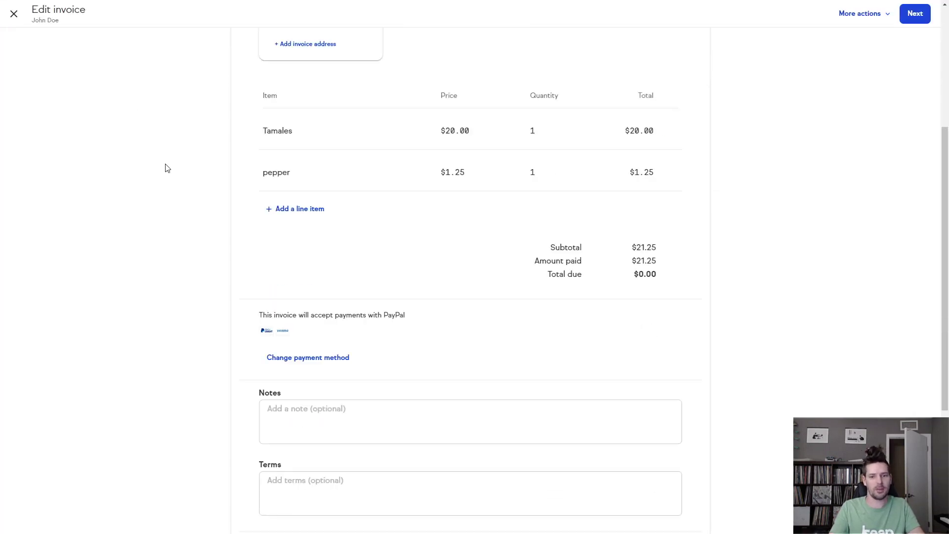
pyautogui.scroll(-4, 168, 169)
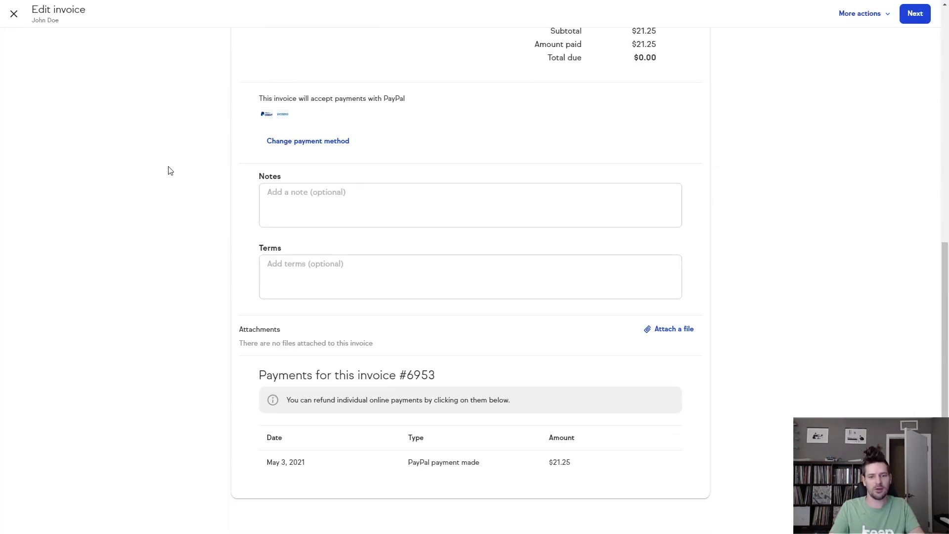
pyautogui.click(453, 468)
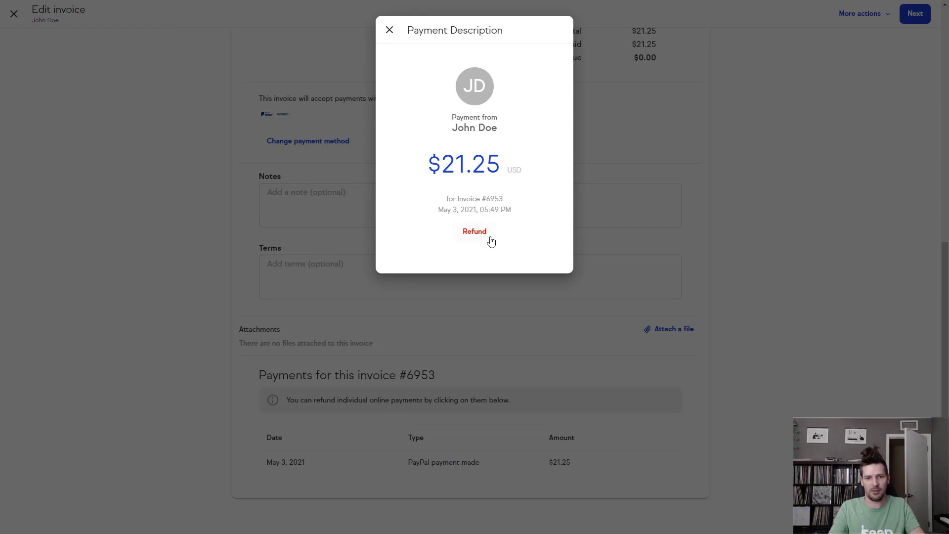
pyautogui.click(387, 31)
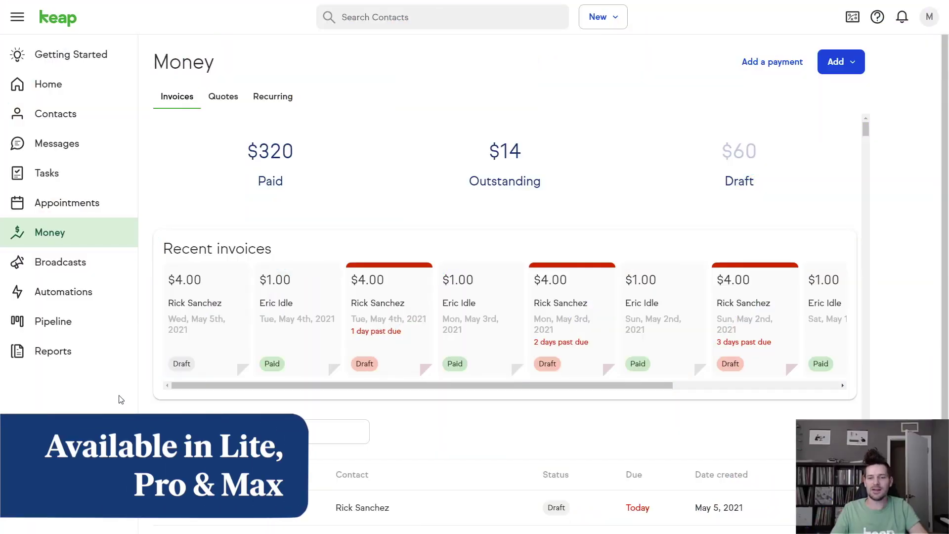
# - Open recurring payment #5 from the Recurring list and scroll to its failed $4.00 pending charges
pyautogui.click(274, 96)
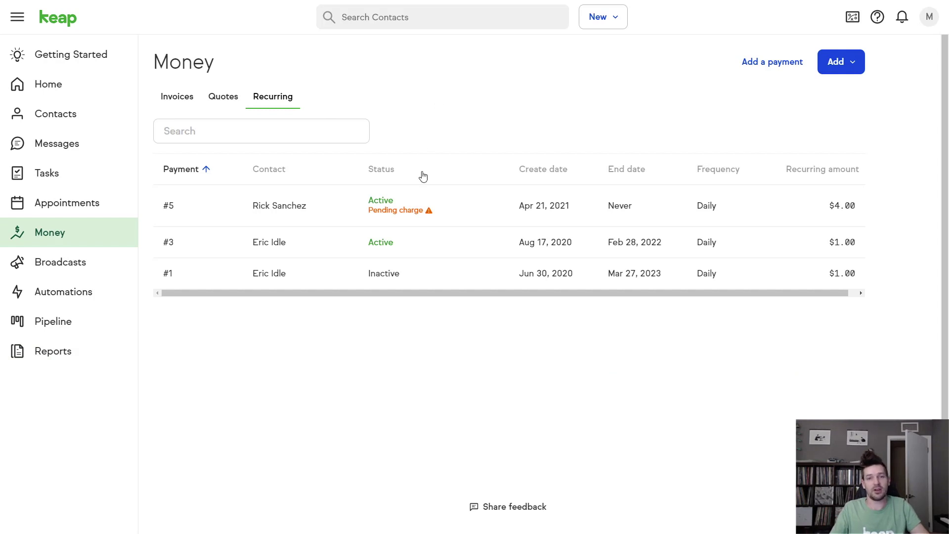
pyautogui.moveTo(431, 217)
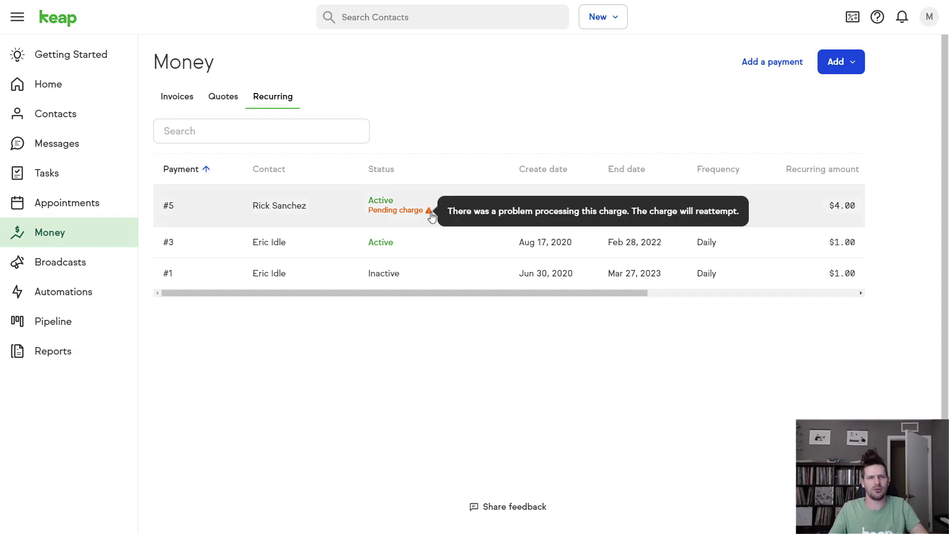
pyautogui.click(458, 208)
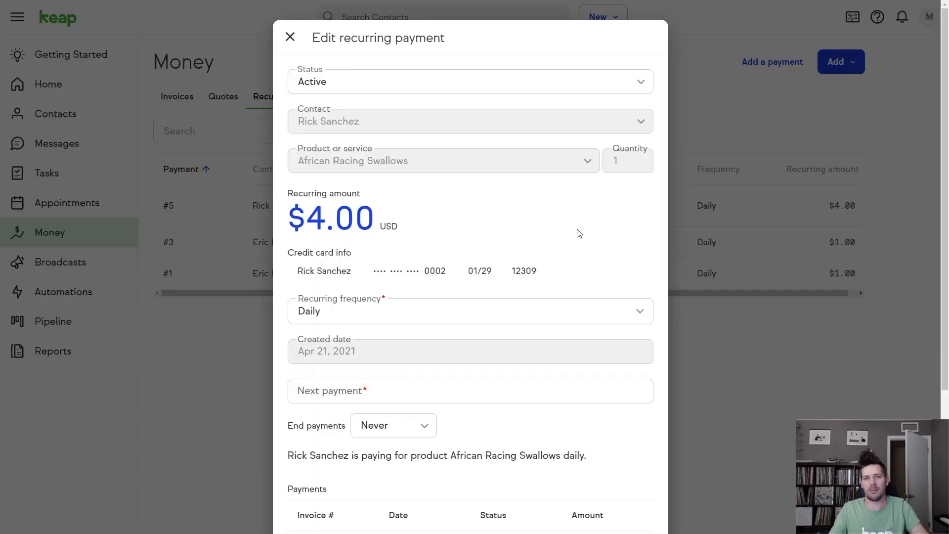
pyautogui.scroll(-4, 645, 228)
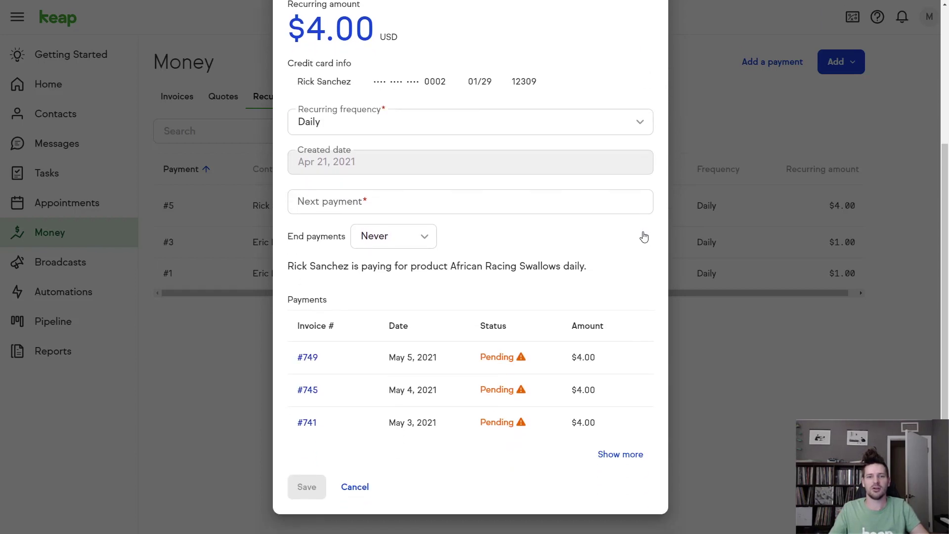
pyautogui.moveTo(524, 361)
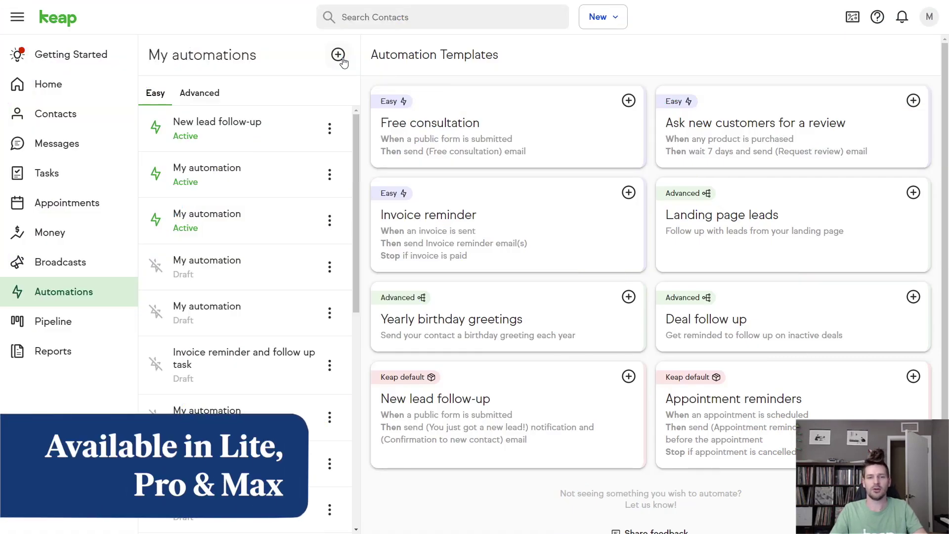
# - Start a new Easy Automation and set its When trigger to Quote is sent
pyautogui.click(339, 55)
pyautogui.click(328, 91)
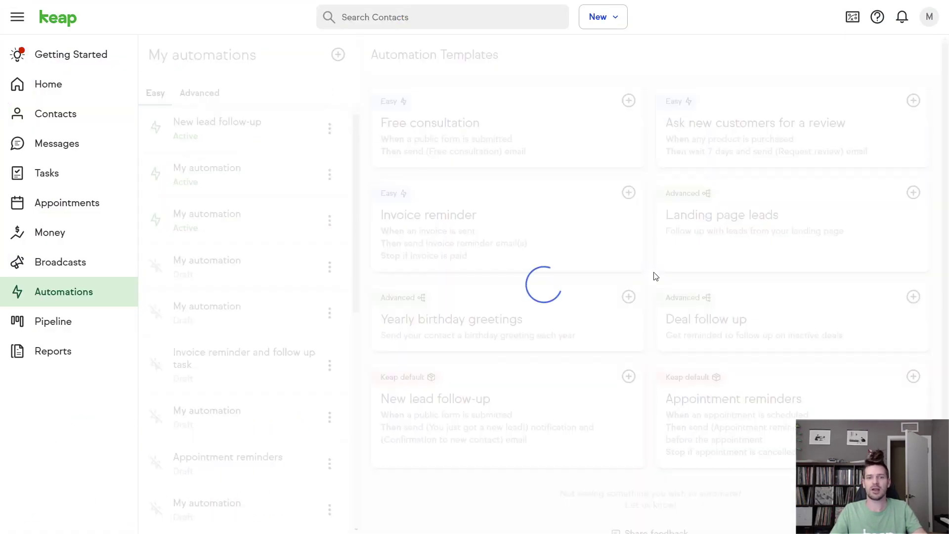
pyautogui.click(621, 179)
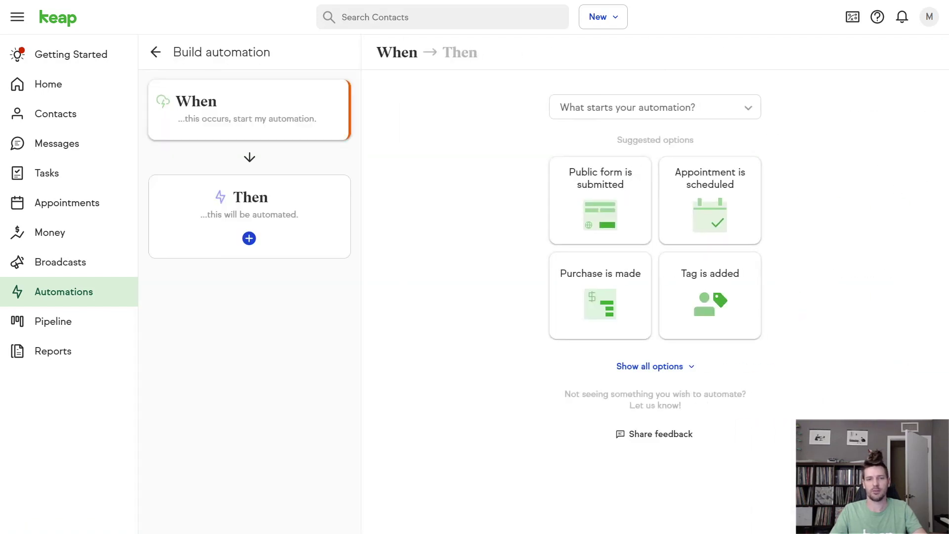
pyautogui.click(676, 372)
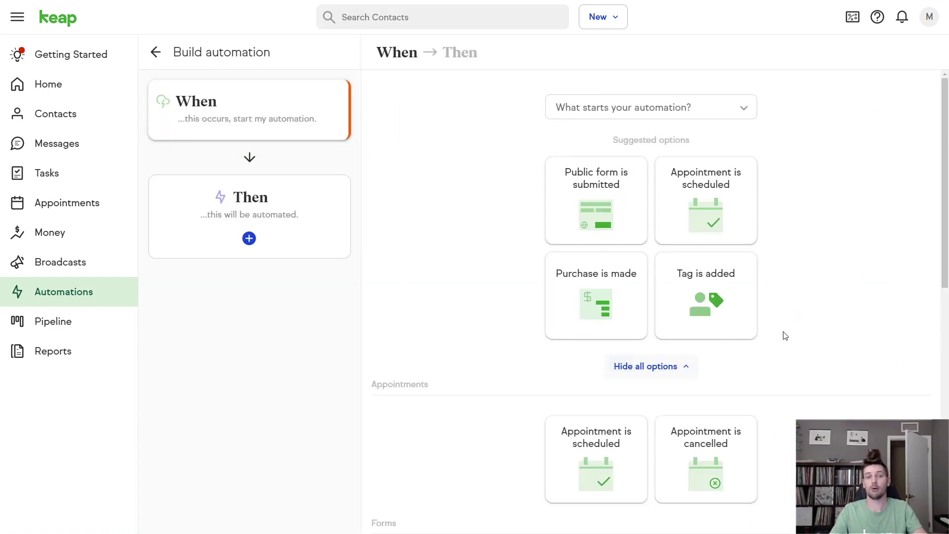
pyautogui.scroll(-9, 929, 355)
pyautogui.scroll(-2, 930, 355)
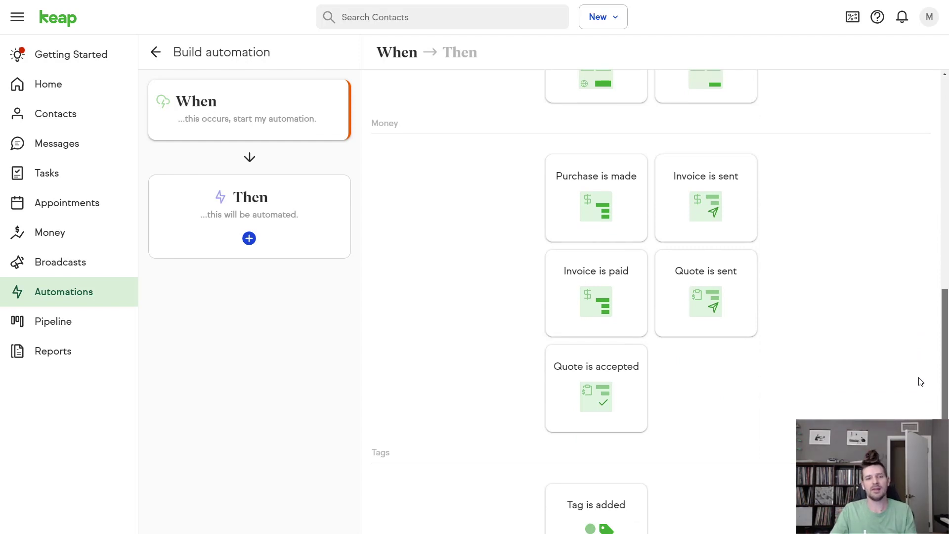
pyautogui.scroll(-1, 910, 376)
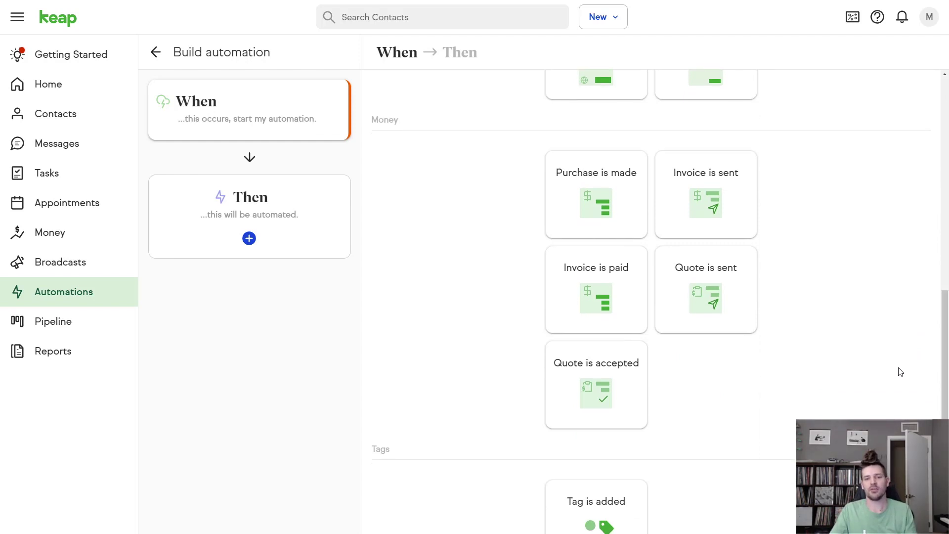
pyautogui.click(702, 301)
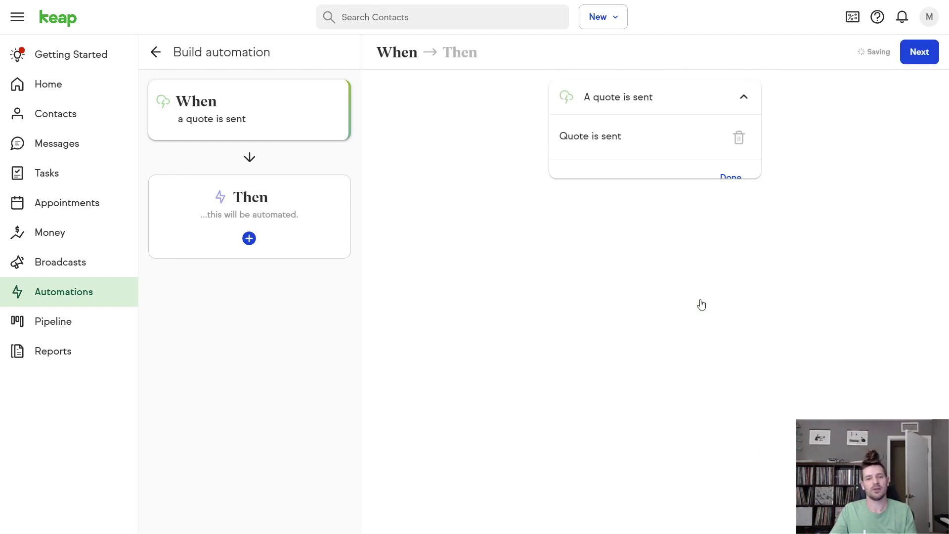
pyautogui.click(918, 54)
# - Make the automation send the Follow up - general email after a 3-day delay, then preview it
pyautogui.click(608, 195)
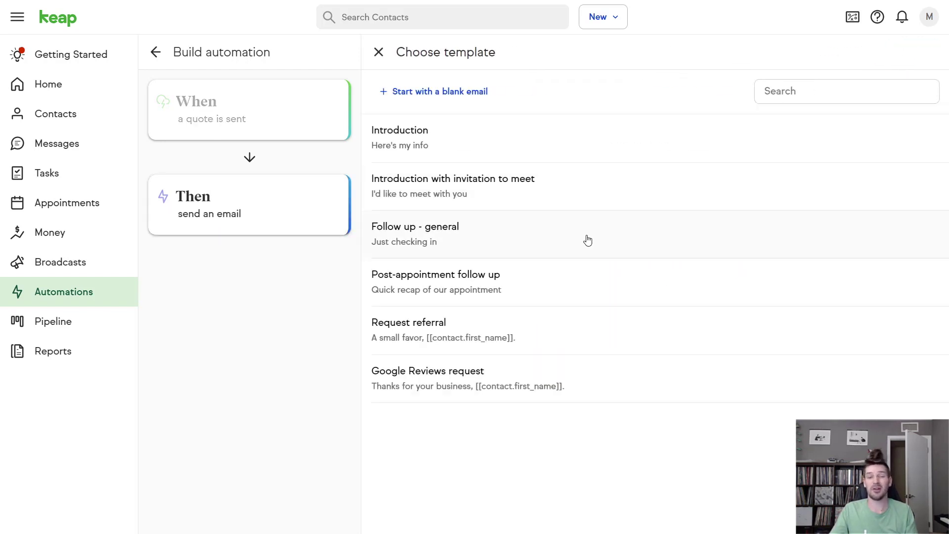
pyautogui.click(588, 241)
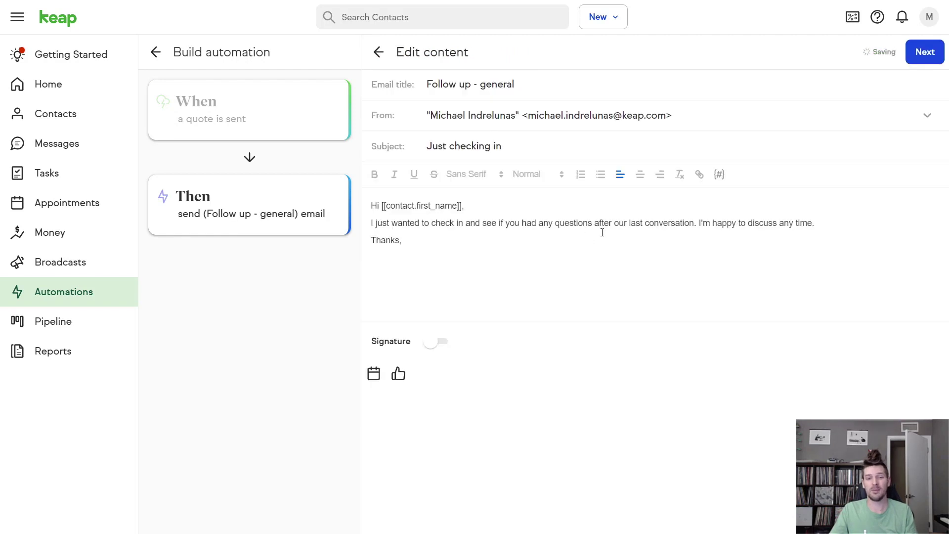
pyautogui.click(919, 55)
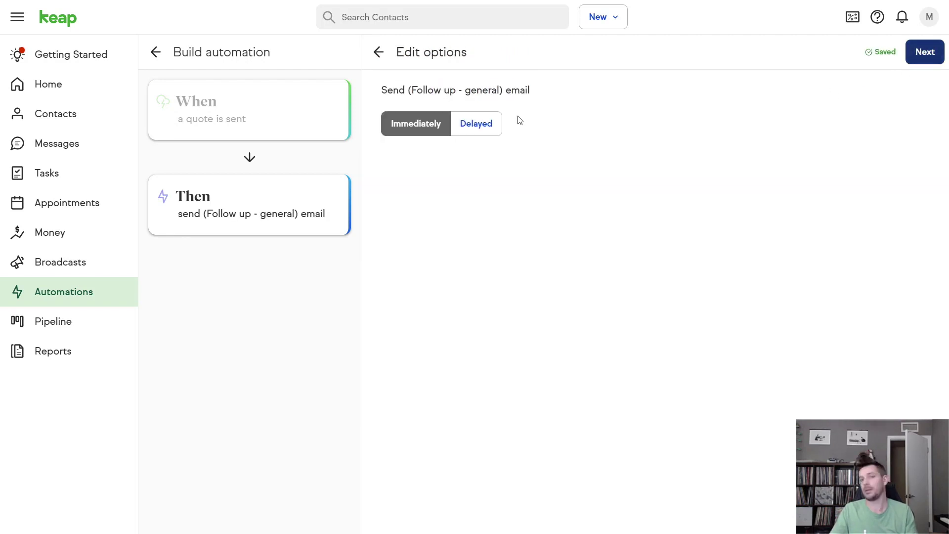
pyautogui.click(489, 127)
pyautogui.doubleClick(411, 207)
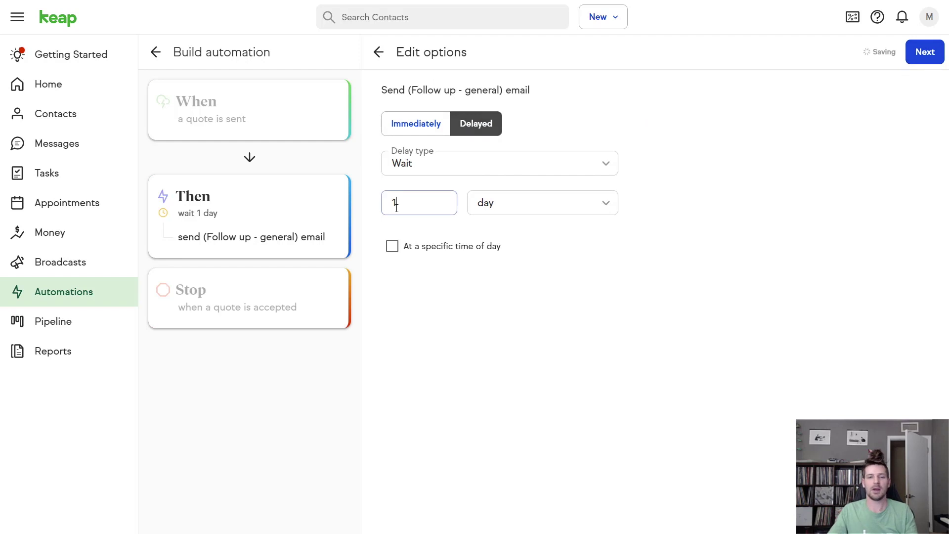
pyautogui.write('3')
pyautogui.click(933, 55)
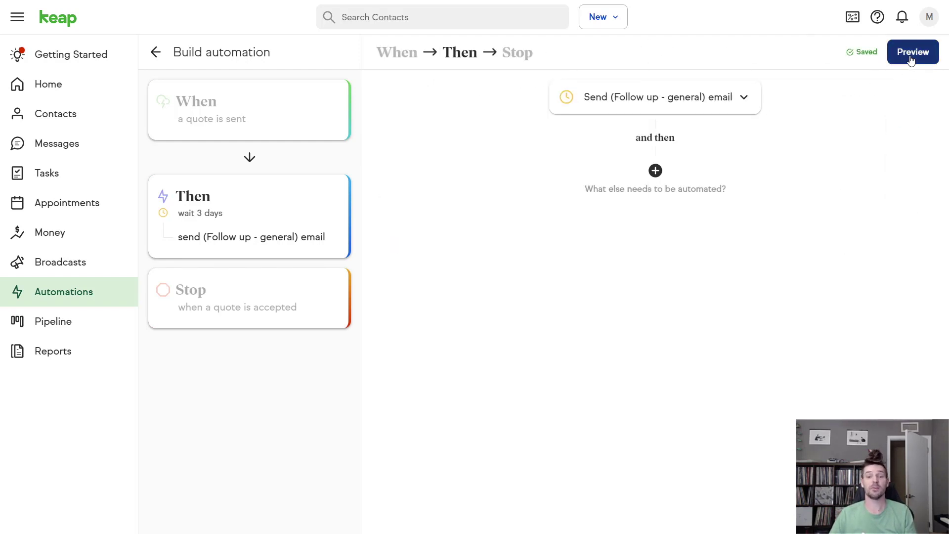
pyautogui.click(911, 59)
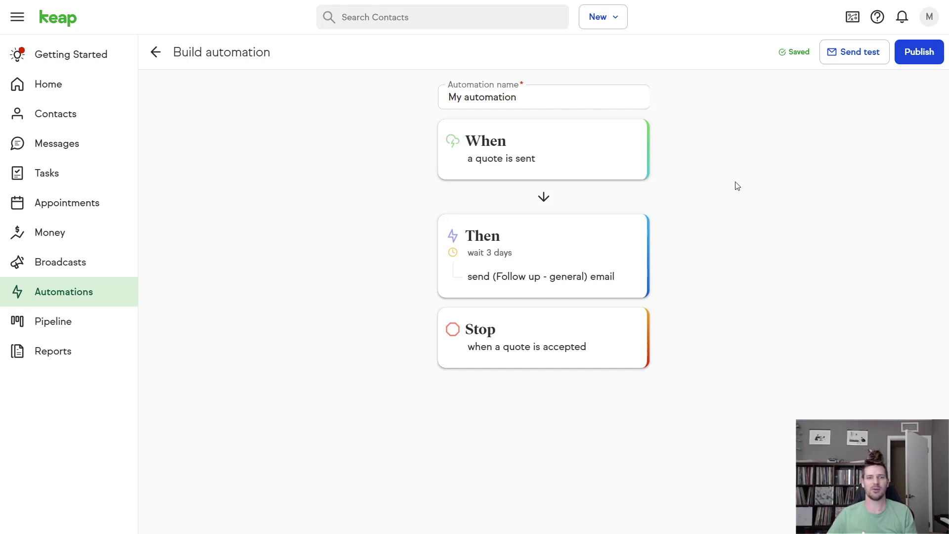
# - Return to Automations, start another Easy Automation and list all its trigger options
pyautogui.click(157, 53)
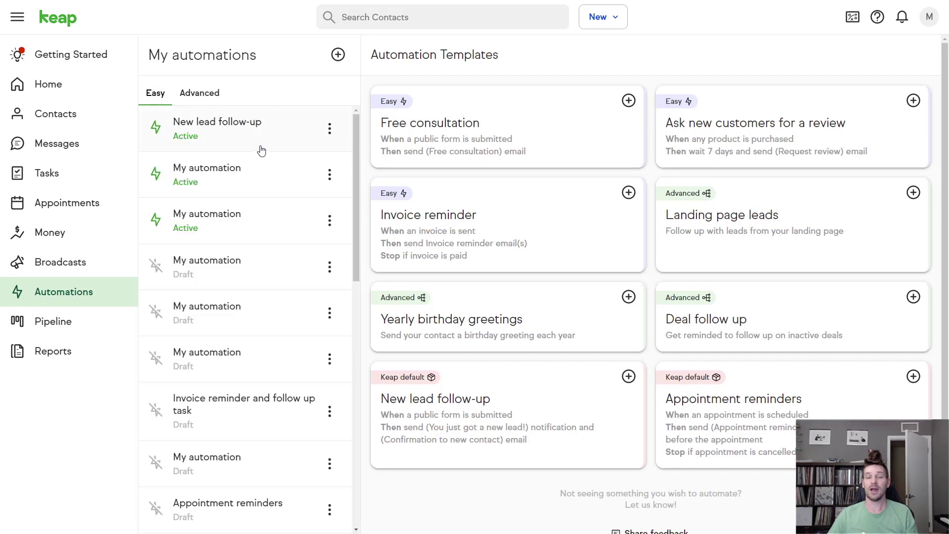
pyautogui.click(340, 56)
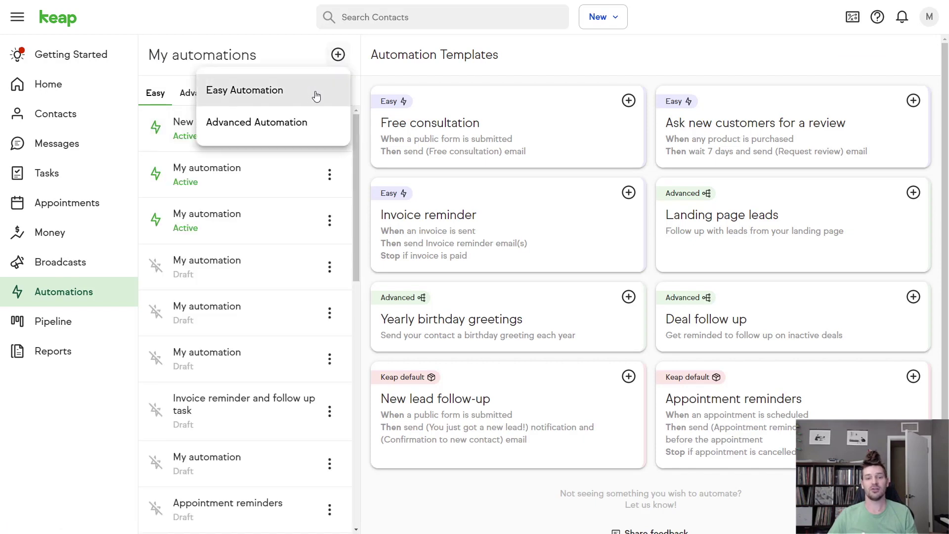
pyautogui.click(317, 97)
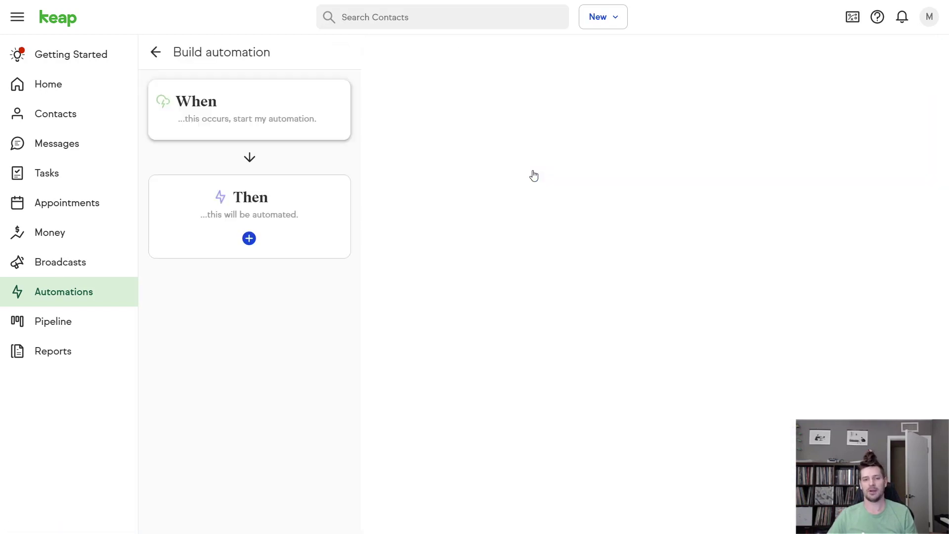
pyautogui.click(651, 366)
pyautogui.moveTo(946, 217); pyautogui.dragTo(948, 418)
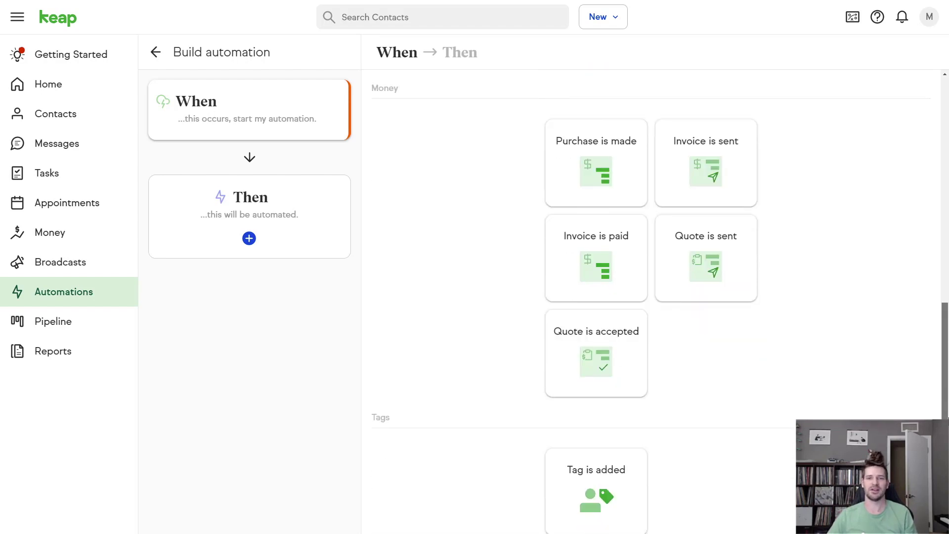